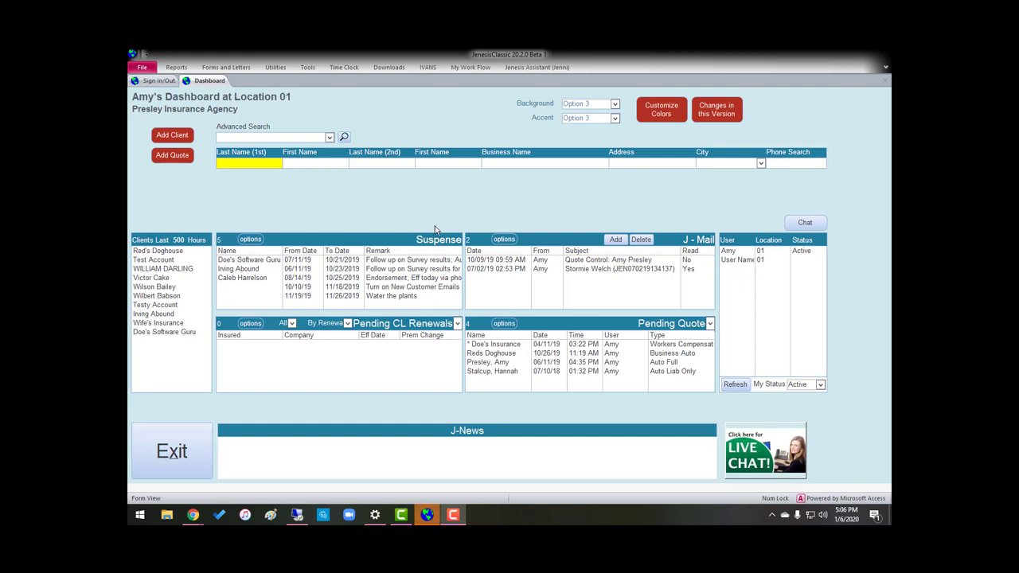
Open the Company List for location 01 from the Utilities menu's Company Setup
click(278, 69)
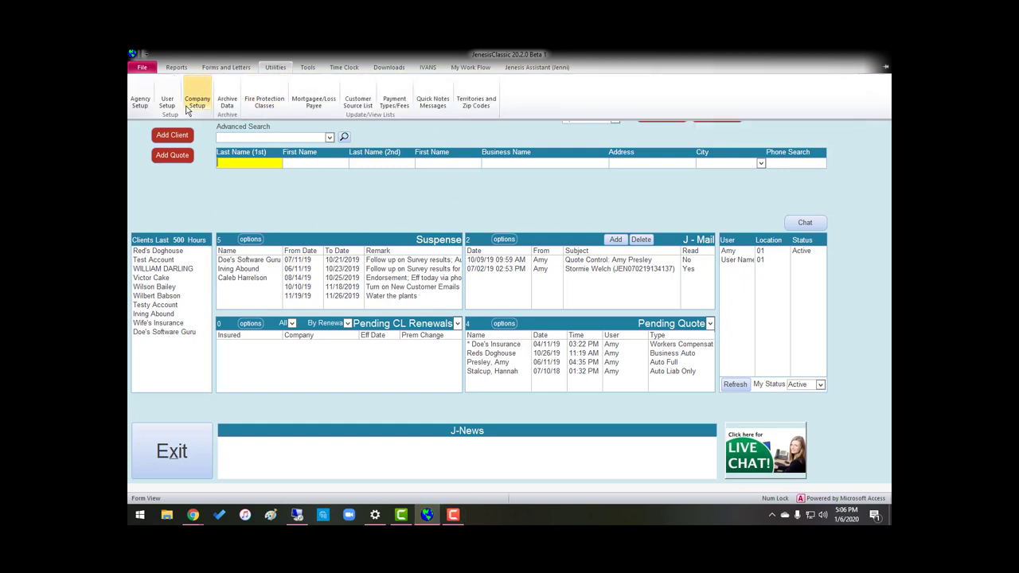
click(205, 105)
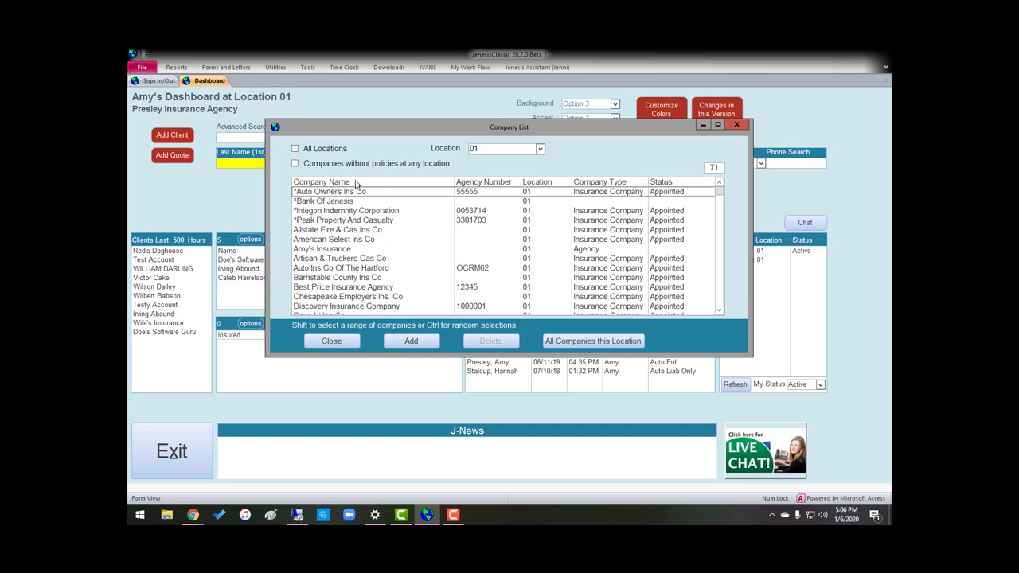
Open the Auto Owners Ins Co record, relink AUTO OWNERS INS CO as carrier, and keep the Insurance Company type
click(323, 193)
double_click(322, 192)
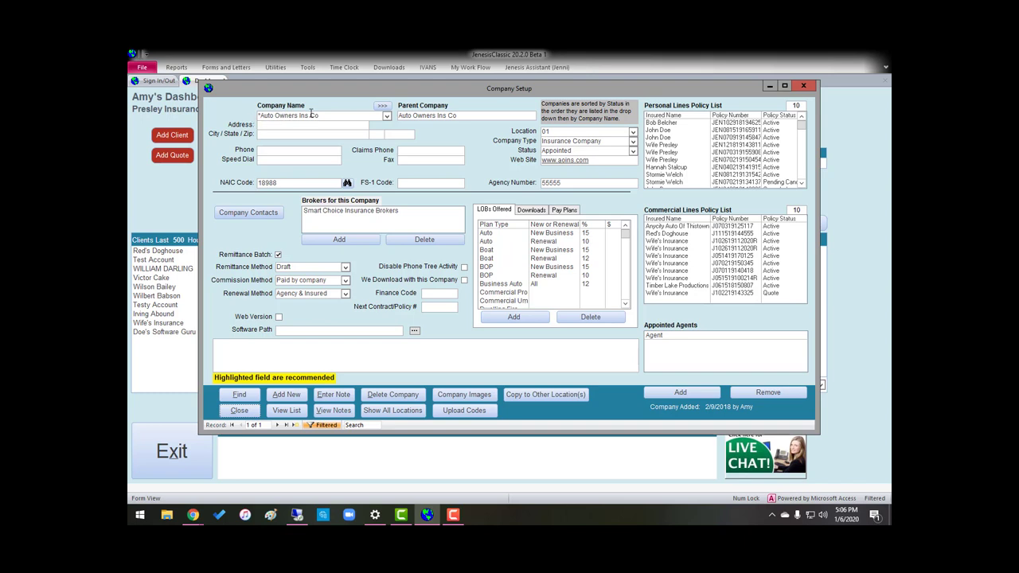
click(388, 116)
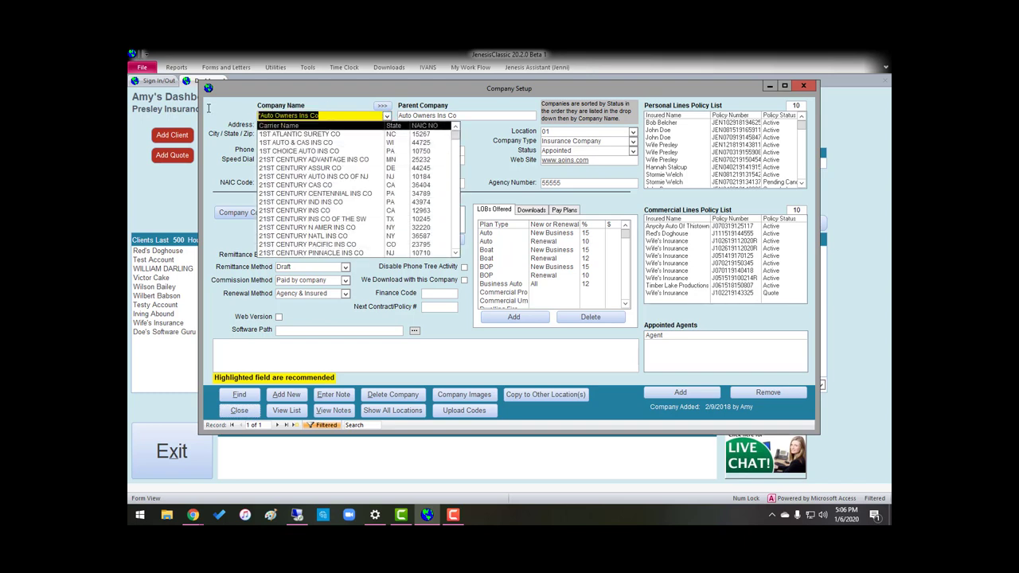
text(Auto Owner)
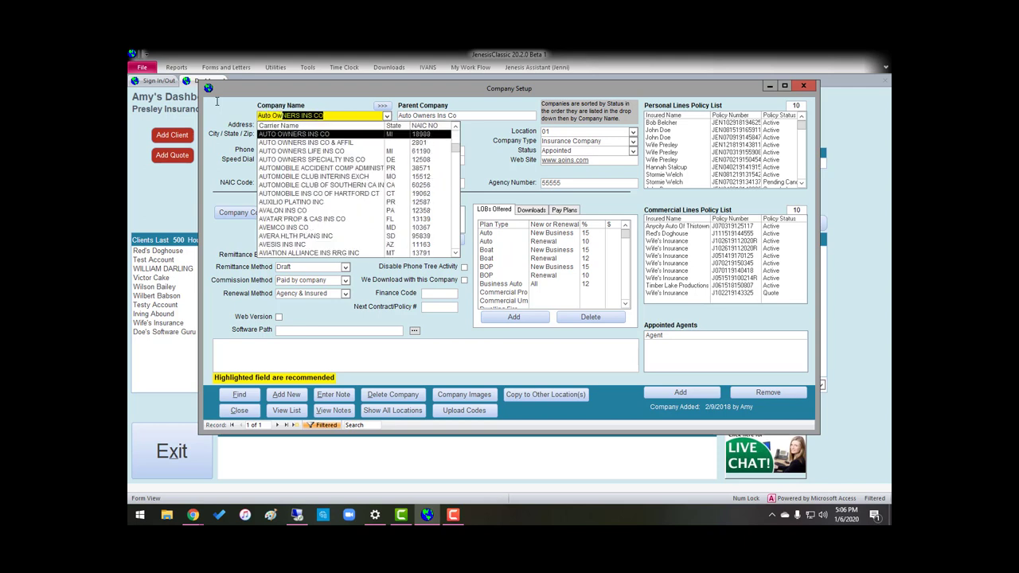
click(313, 135)
click(570, 323)
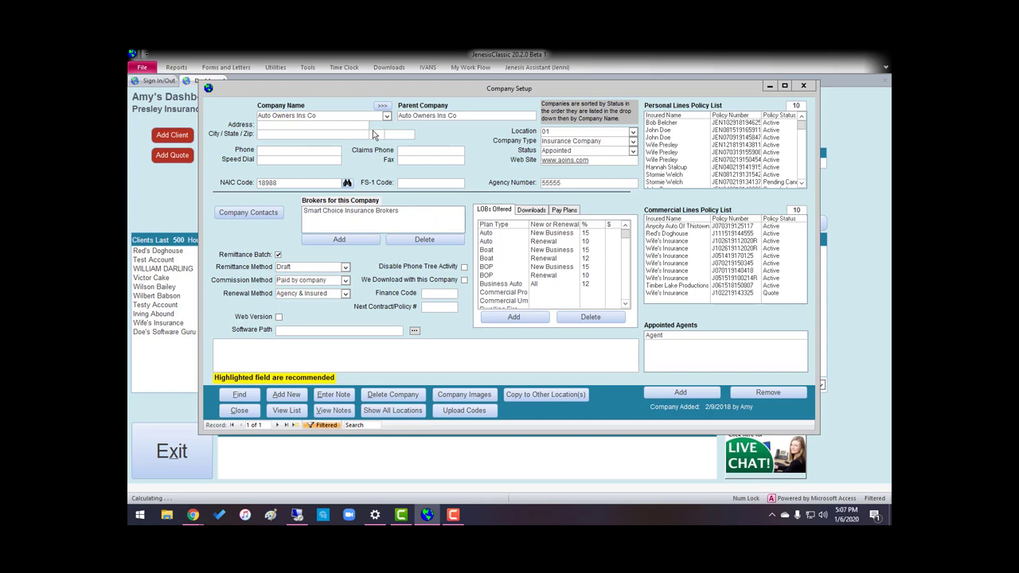
click(527, 318)
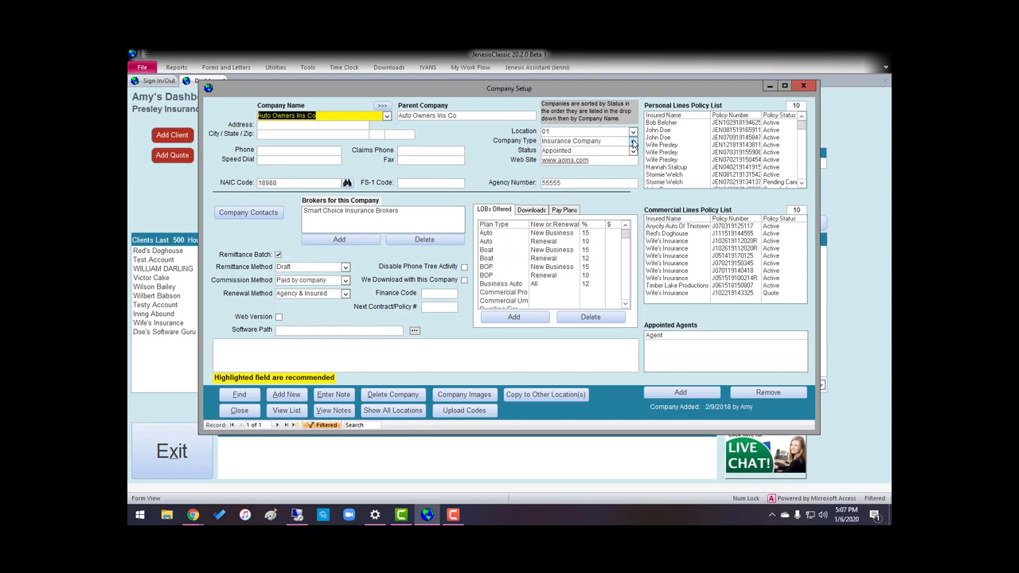
click(633, 141)
click(572, 151)
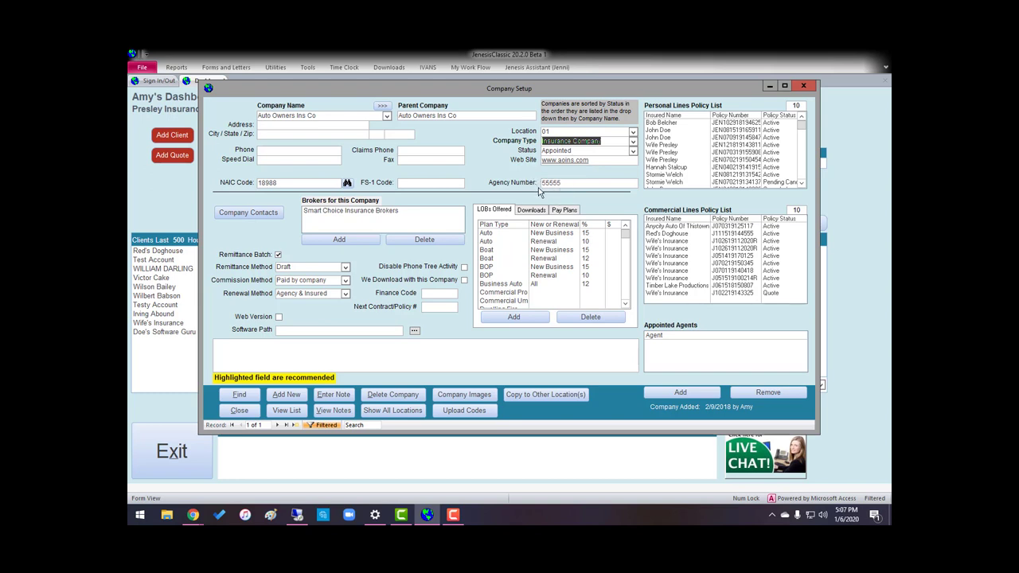
Close the company screens and save an Auto Owners Ins Co J-Link with agency code 55555 in J-Links Setup
click(239, 410)
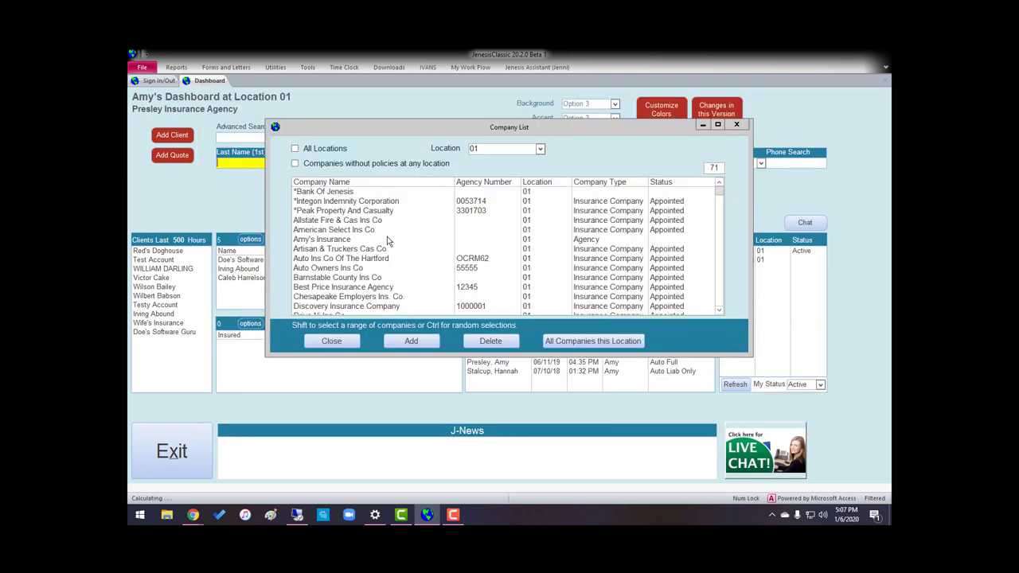
click(331, 341)
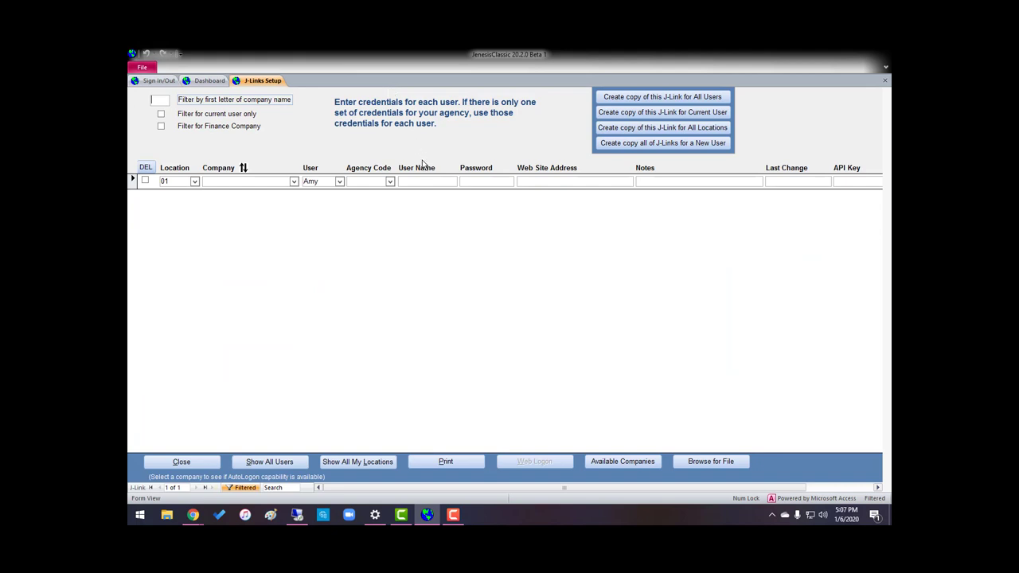
click(294, 182)
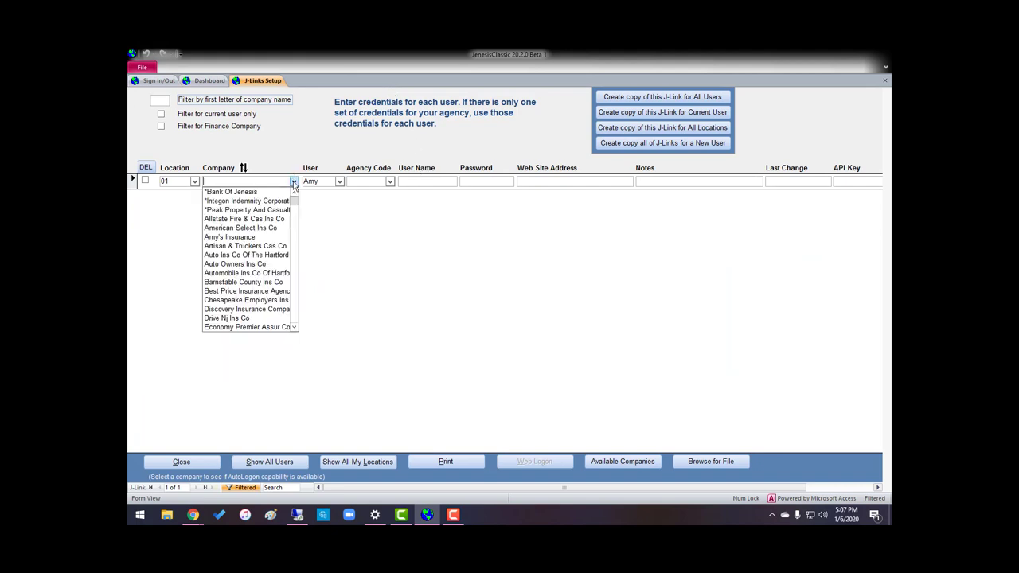
click(252, 263)
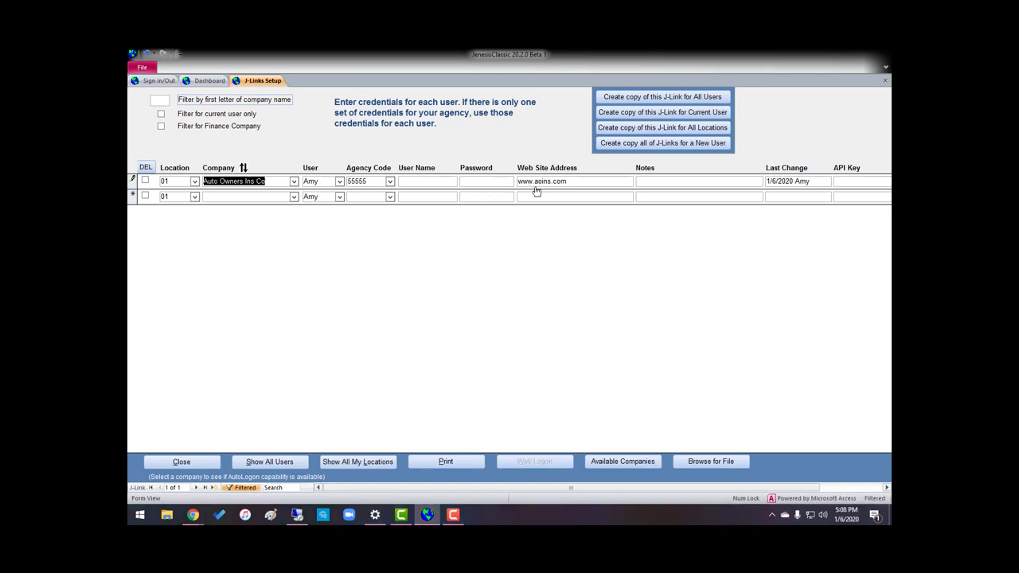
key(Down)
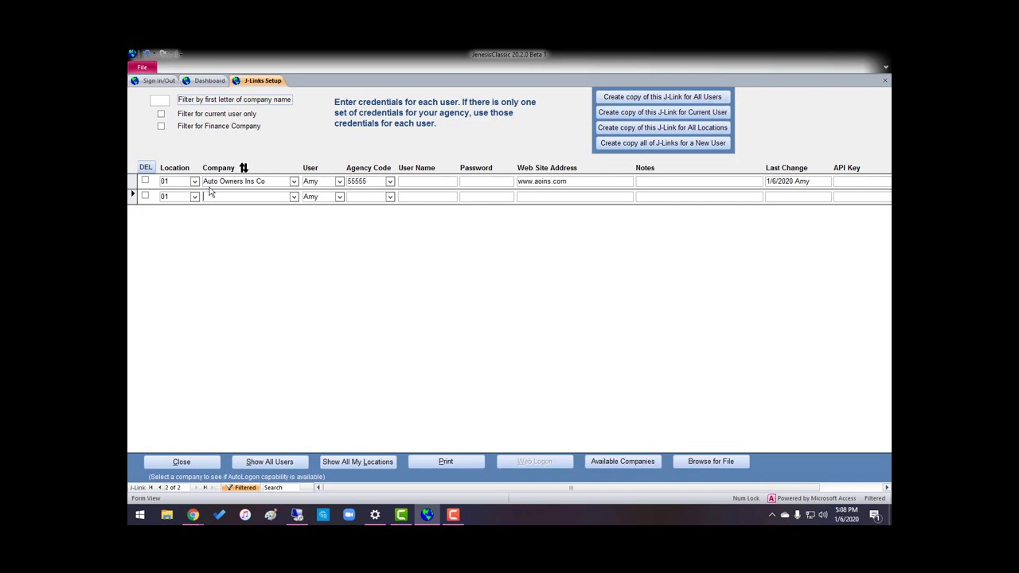
Copy the Auto Owners Ins Co J-Link to all five users and show every user's entries
click(130, 182)
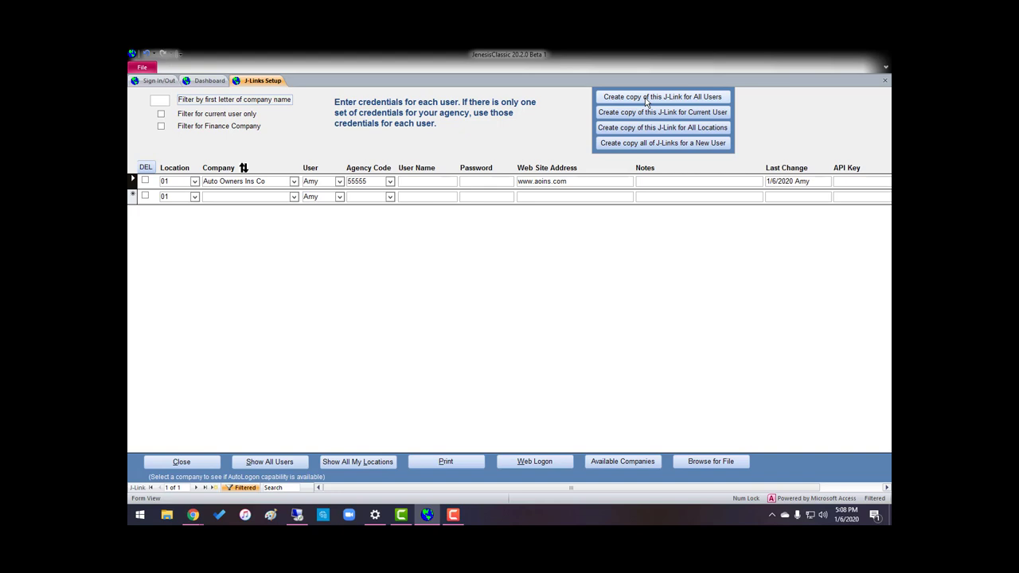
click(675, 97)
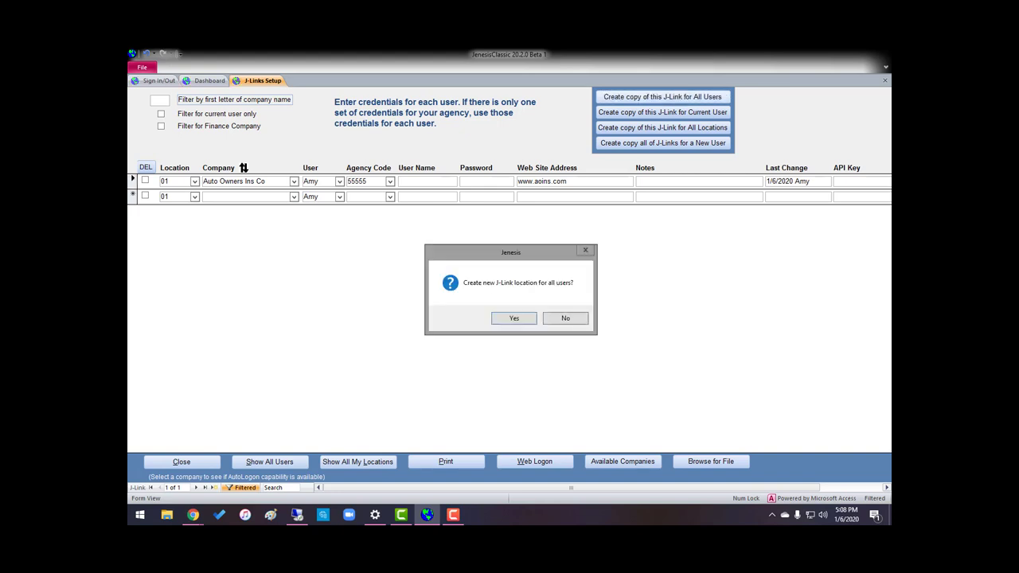
click(521, 316)
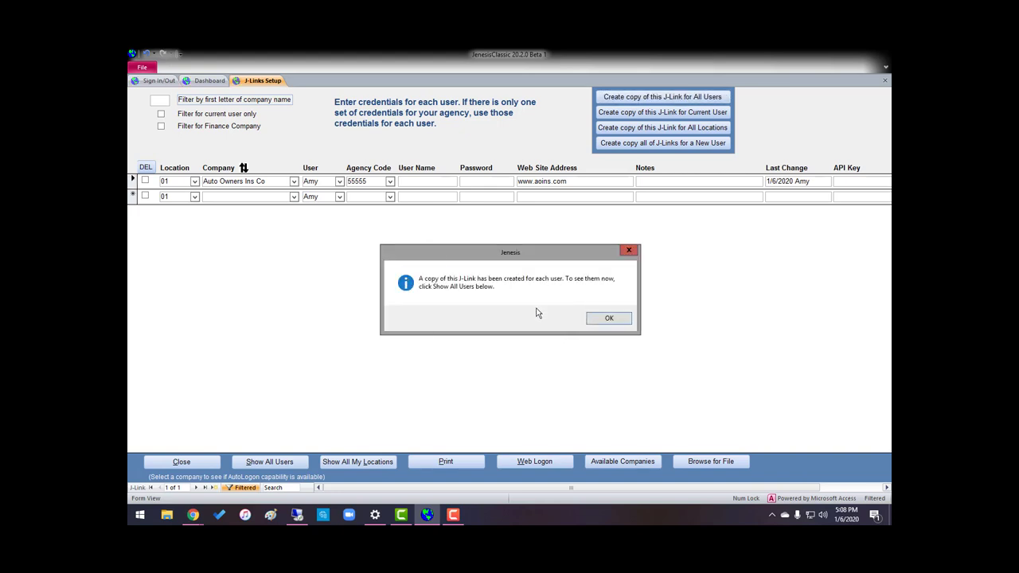
click(608, 319)
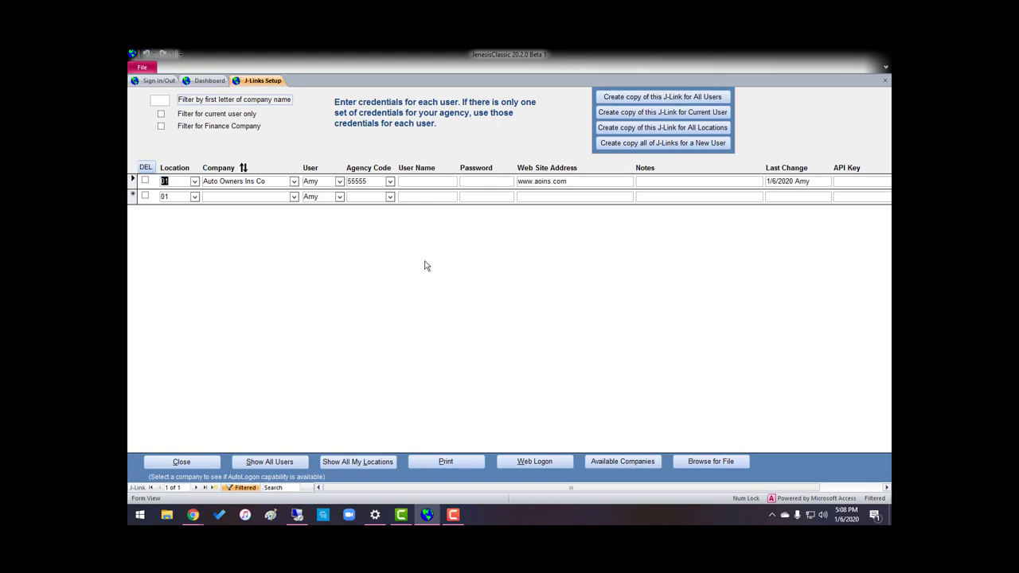
click(271, 462)
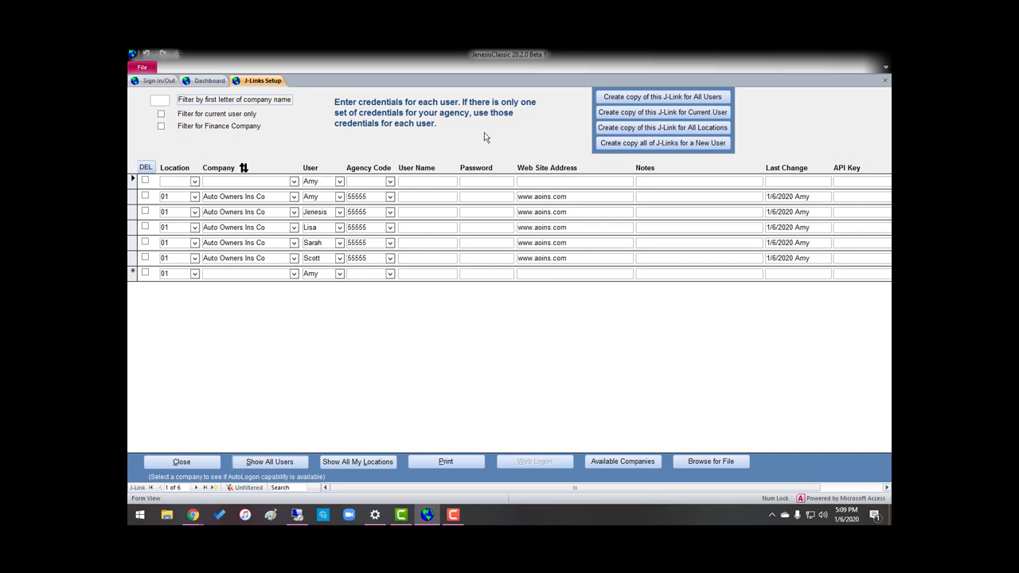
Enter the carrier login user name and password on the current user's Auto Owners Ins Co row and save it
click(133, 199)
click(411, 196)
text(A001)
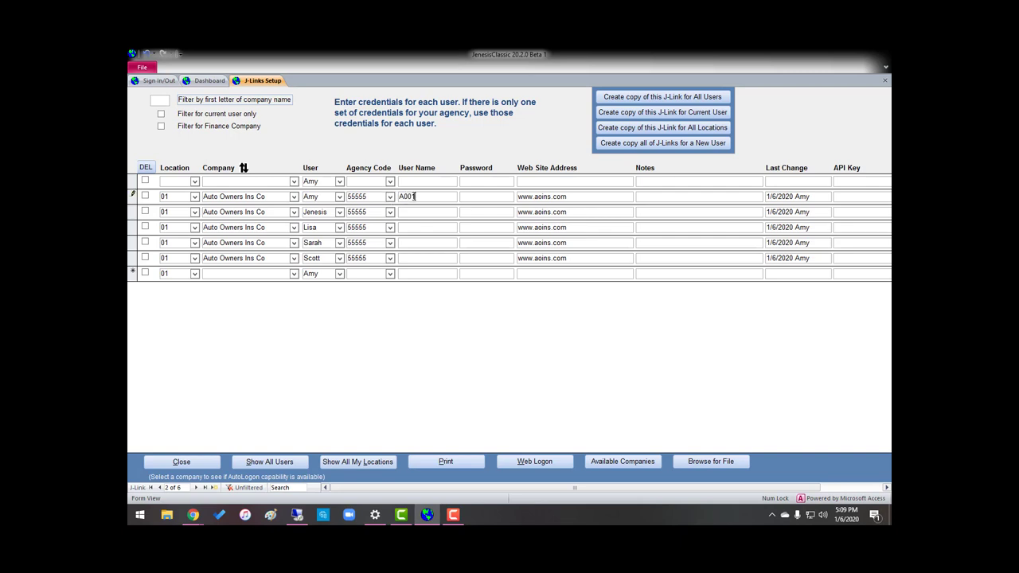
text(5555)
key(Tab)
key(Tab)
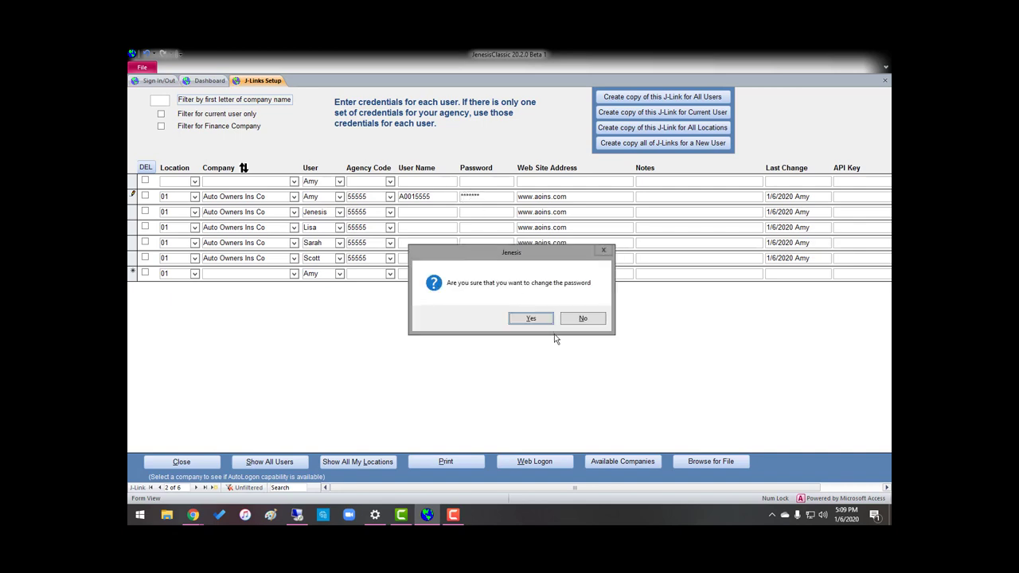
click(527, 320)
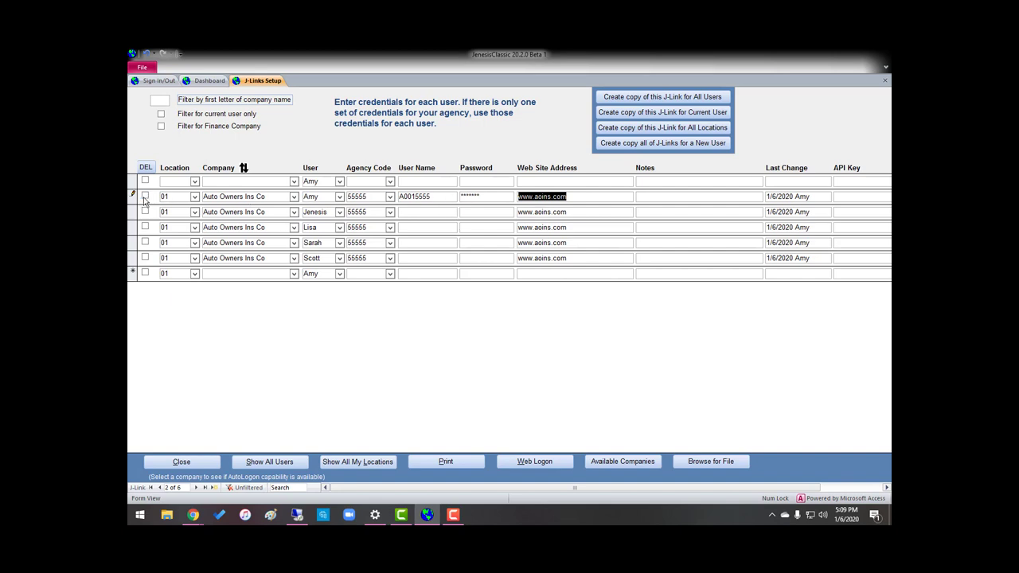
click(134, 199)
Copy the credentialed Auto Owners J-Link to all locations and list it at locations 01, 02 and 03
click(640, 131)
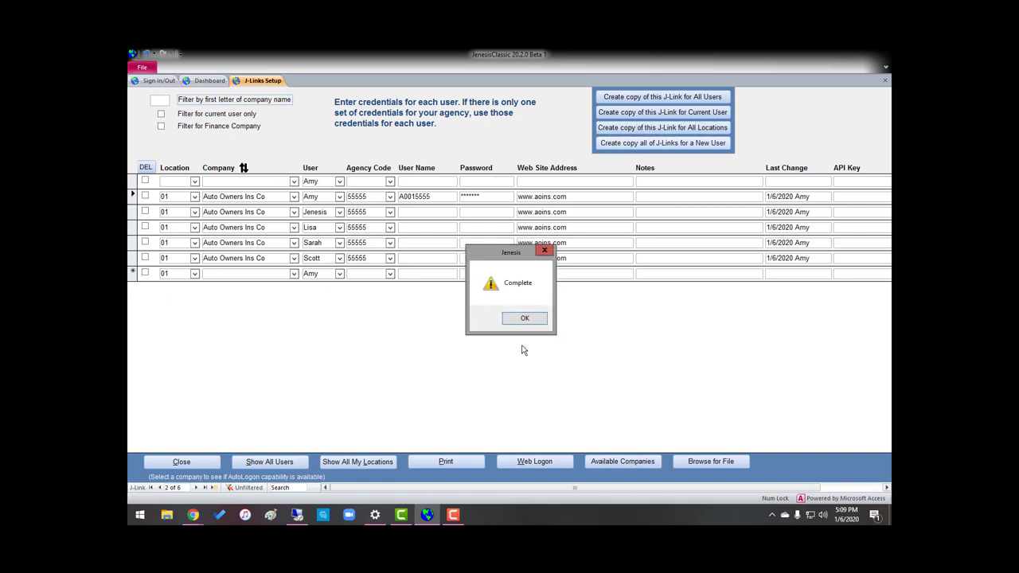
click(524, 317)
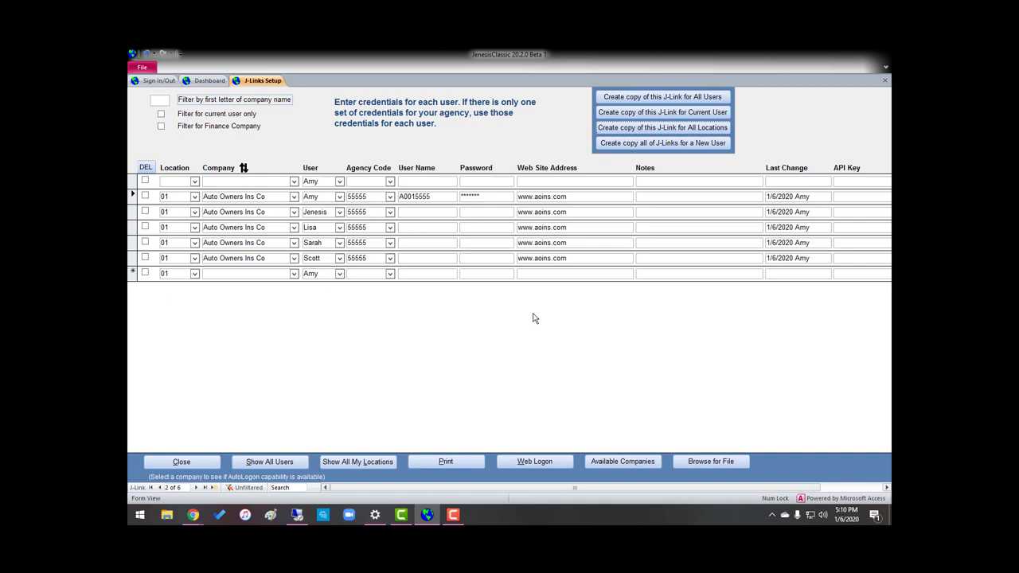
click(368, 463)
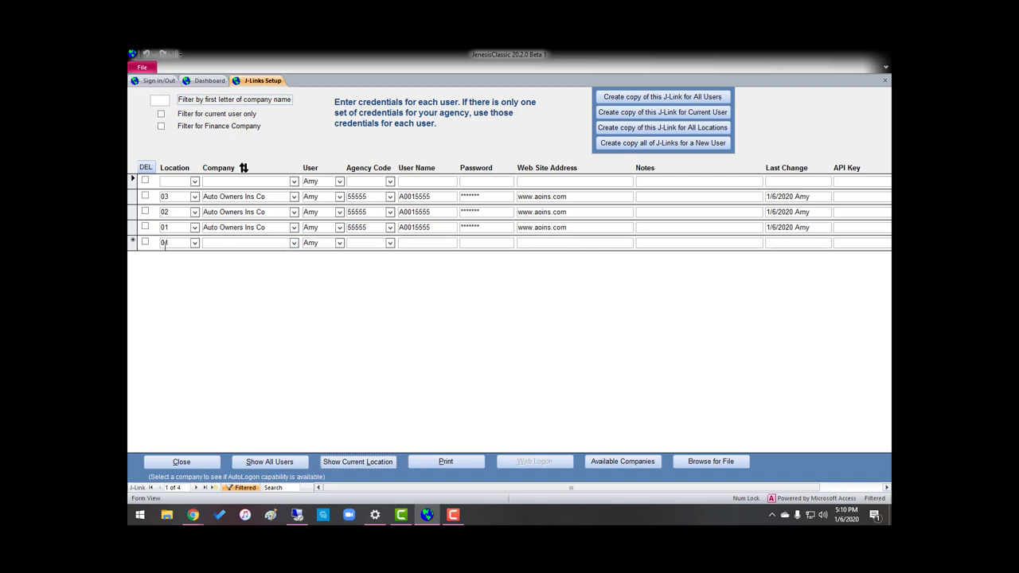
Add a *Peak Property And Casualty J-Link at location 01 with its login user name and password
click(294, 243)
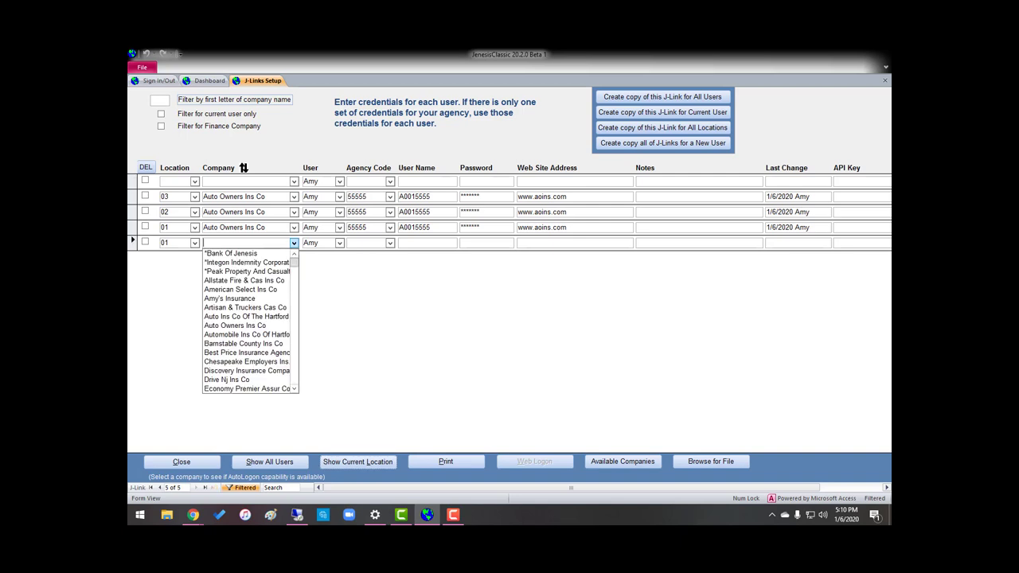
click(249, 271)
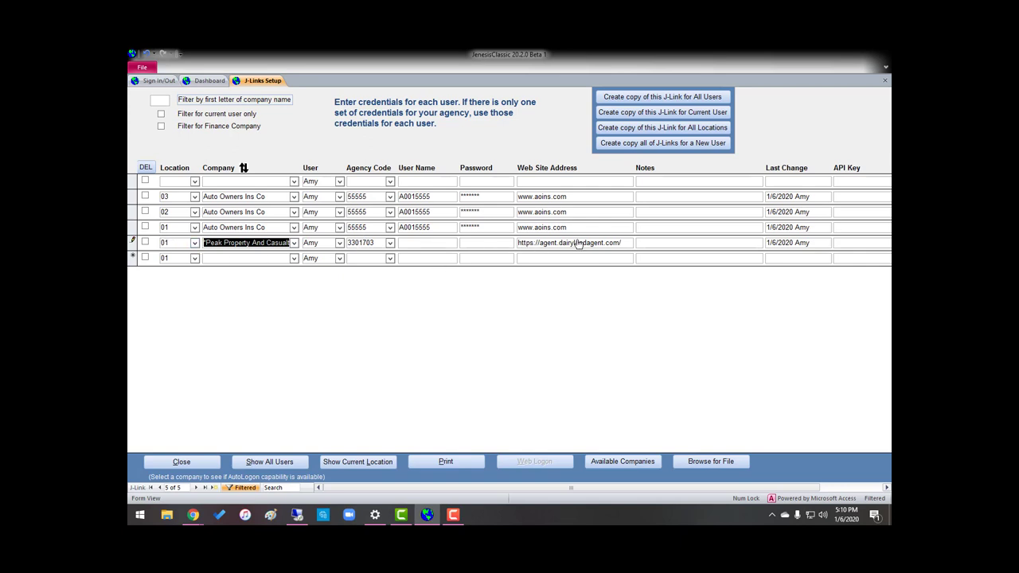
click(434, 244)
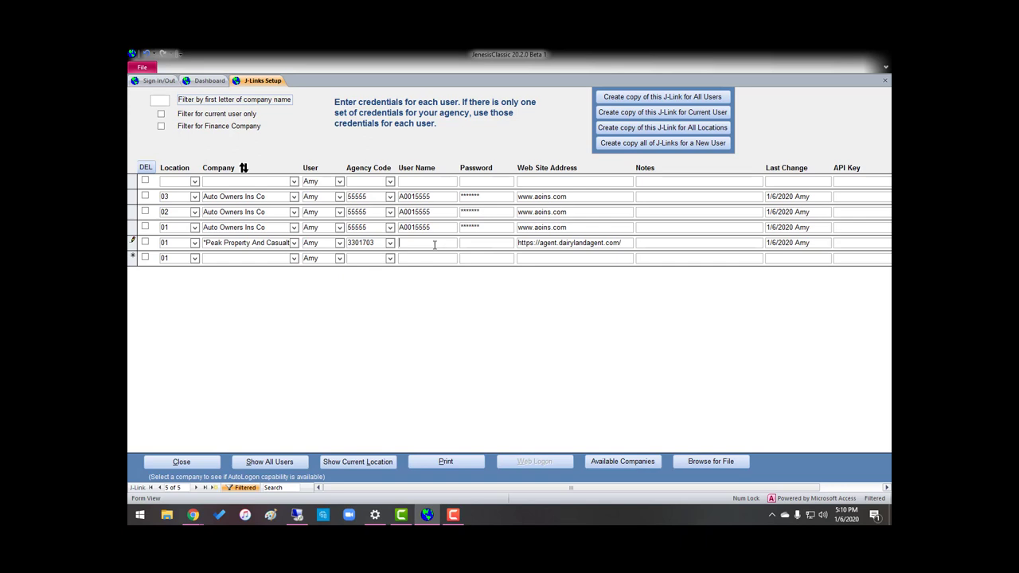
text(12345678)
text(**********)
key(Down)
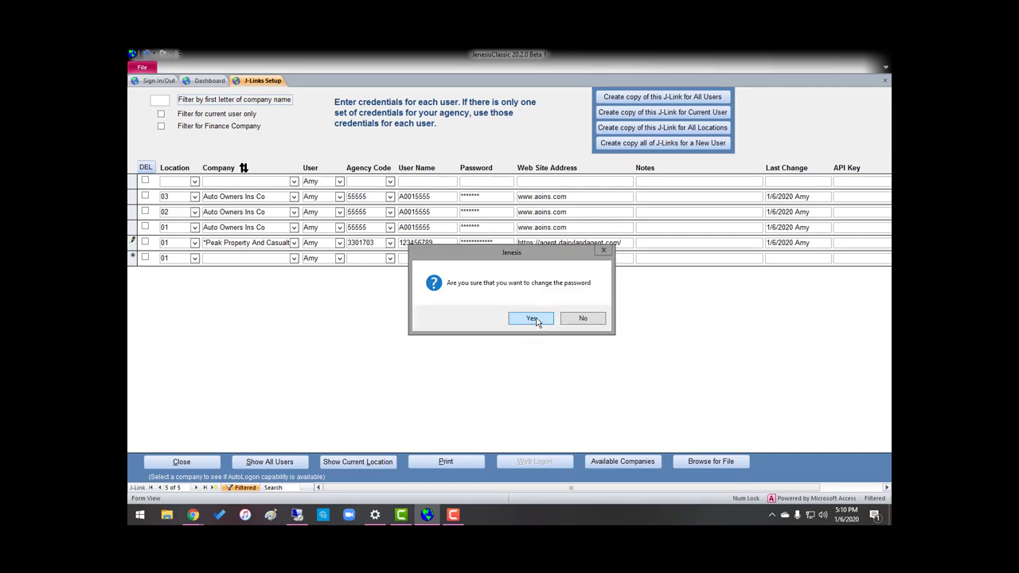
click(534, 318)
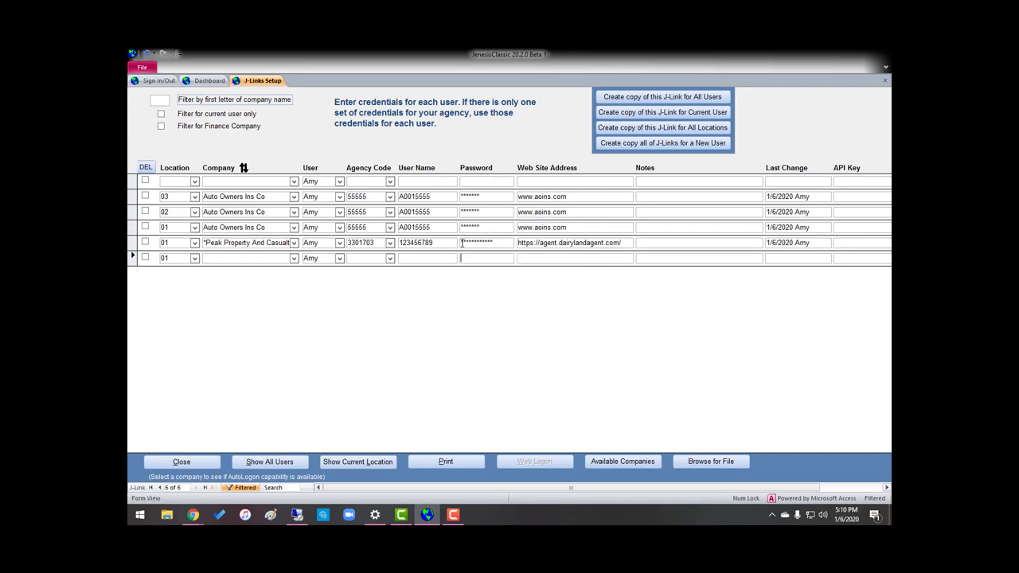
click(133, 243)
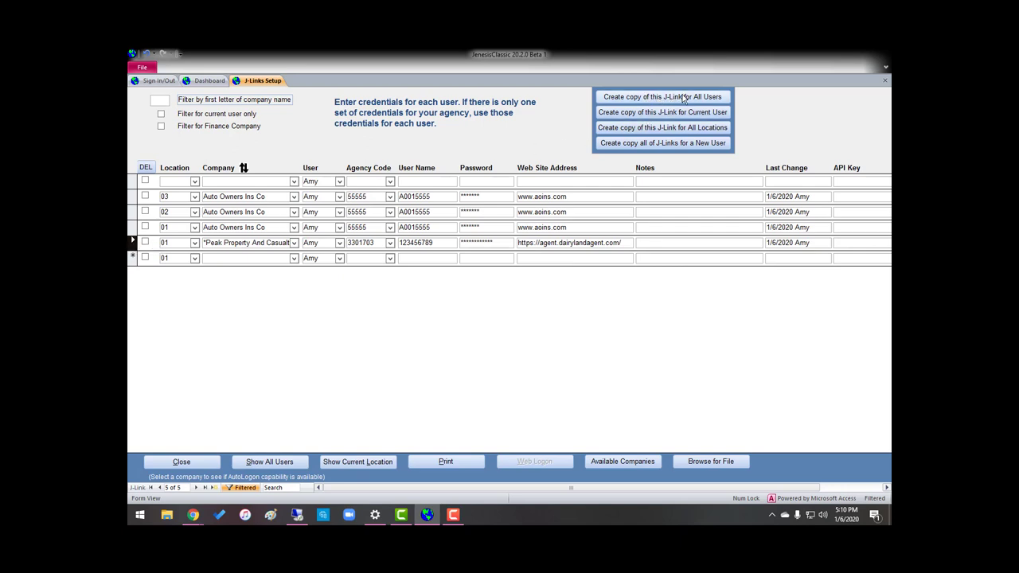
Copy the Peak Property And Casualty J-Link to all five users and show every user's J-Links
click(682, 97)
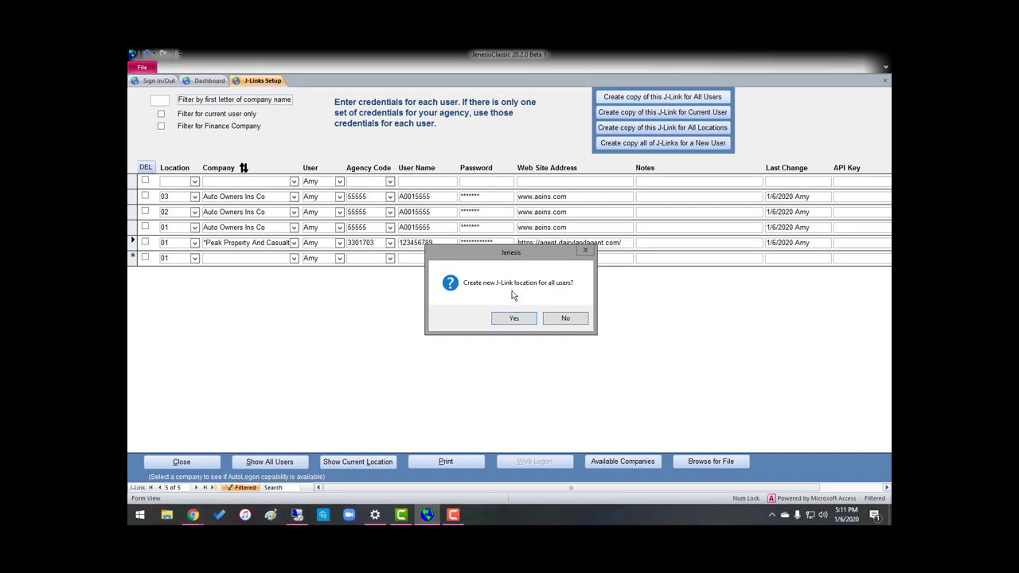
click(519, 317)
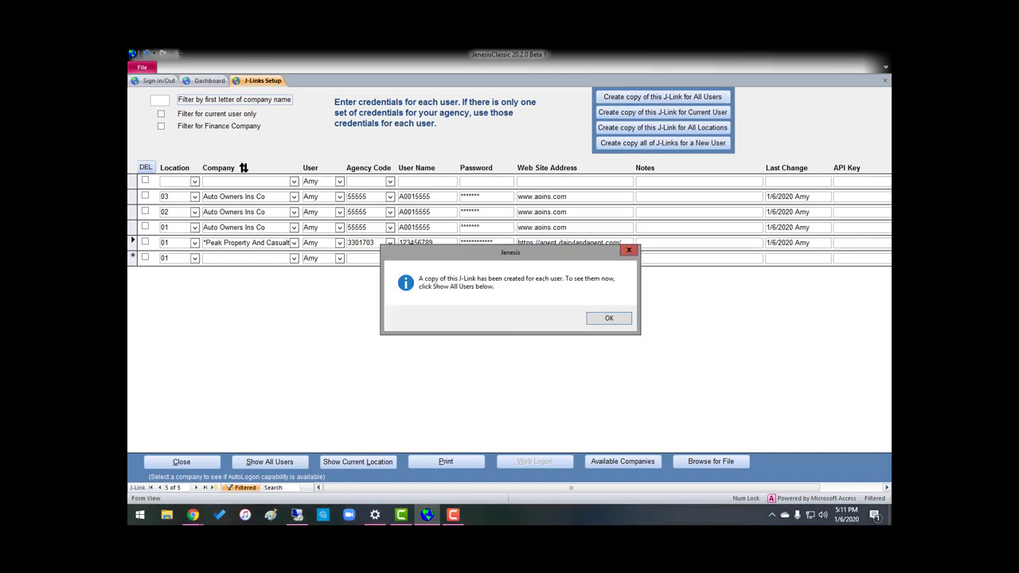
click(609, 319)
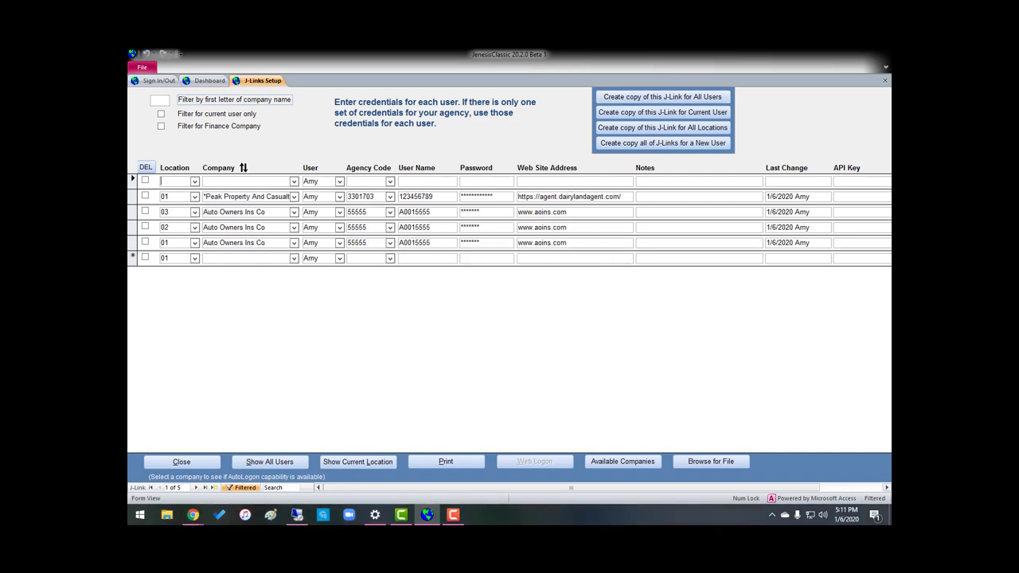
click(280, 464)
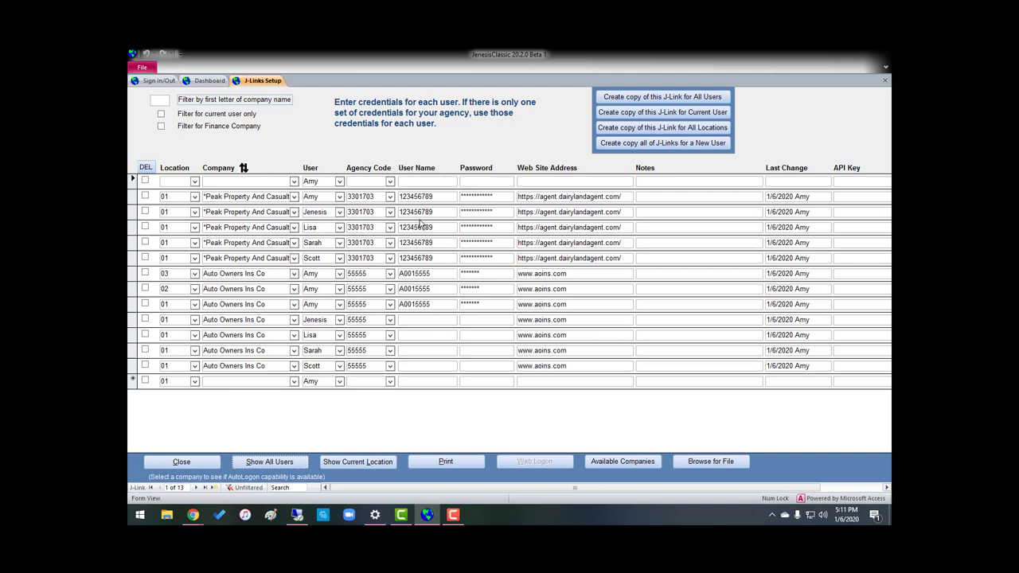
Copy the current user's Peak Property J-Link to all locations, then show only the current location's entries
click(270, 199)
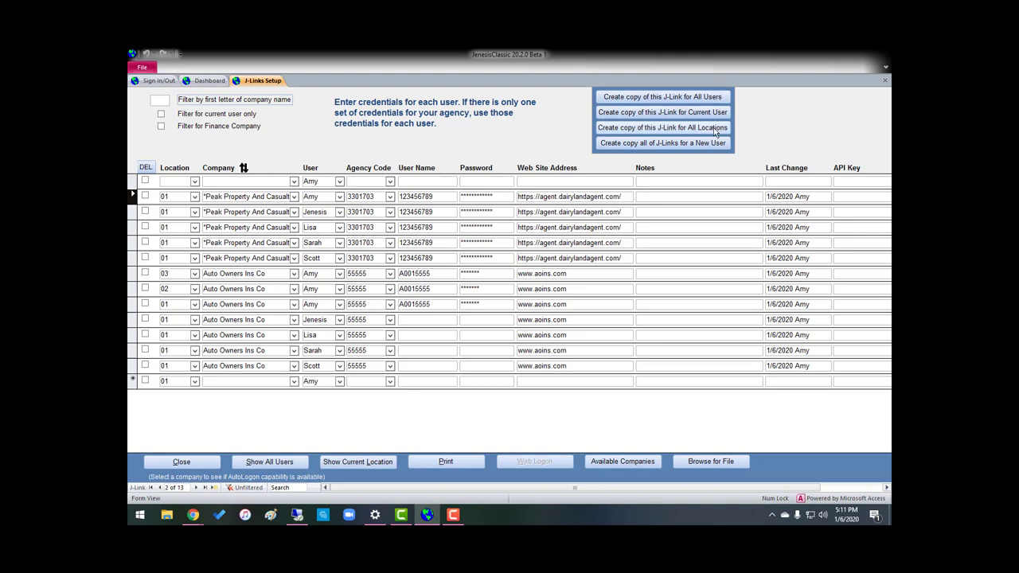
click(708, 132)
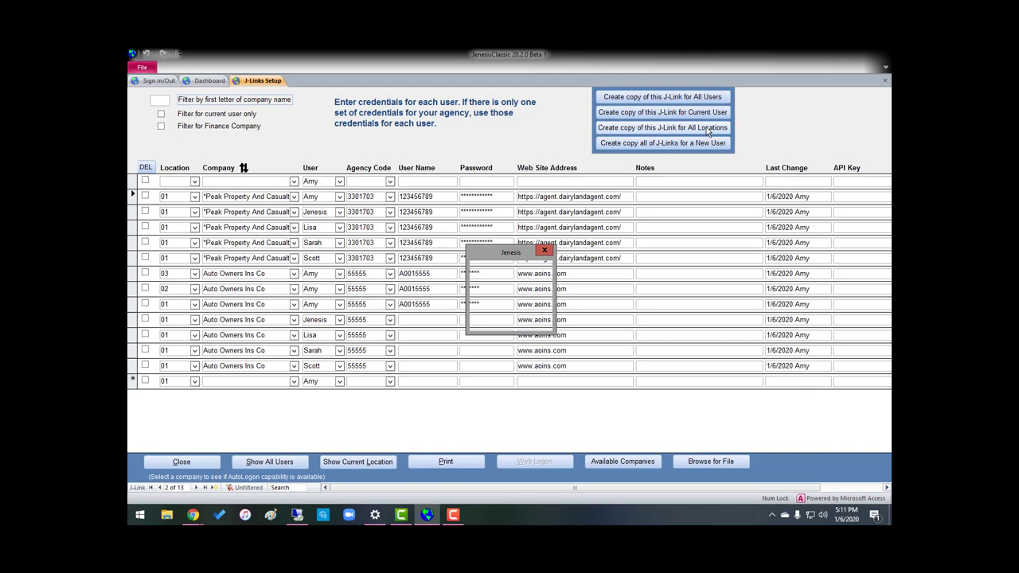
click(530, 321)
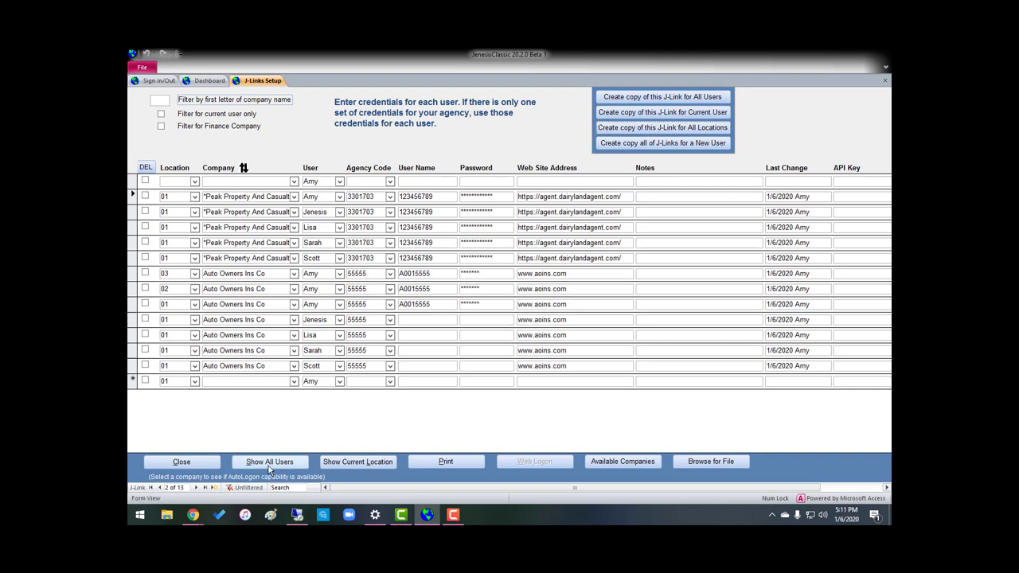
click(353, 462)
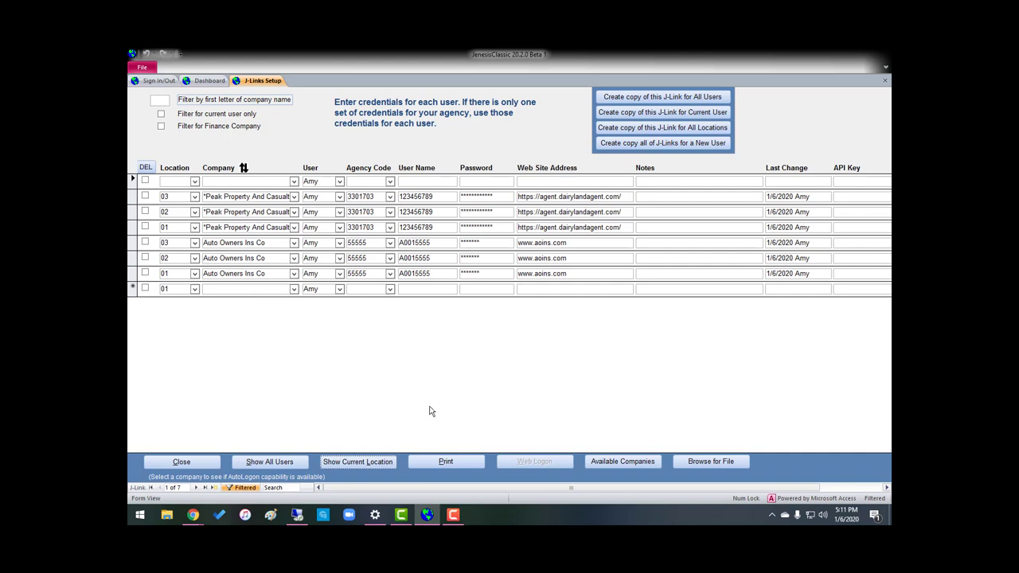
Show all users' J-Links, sorted by location and then by company in descending order
click(269, 462)
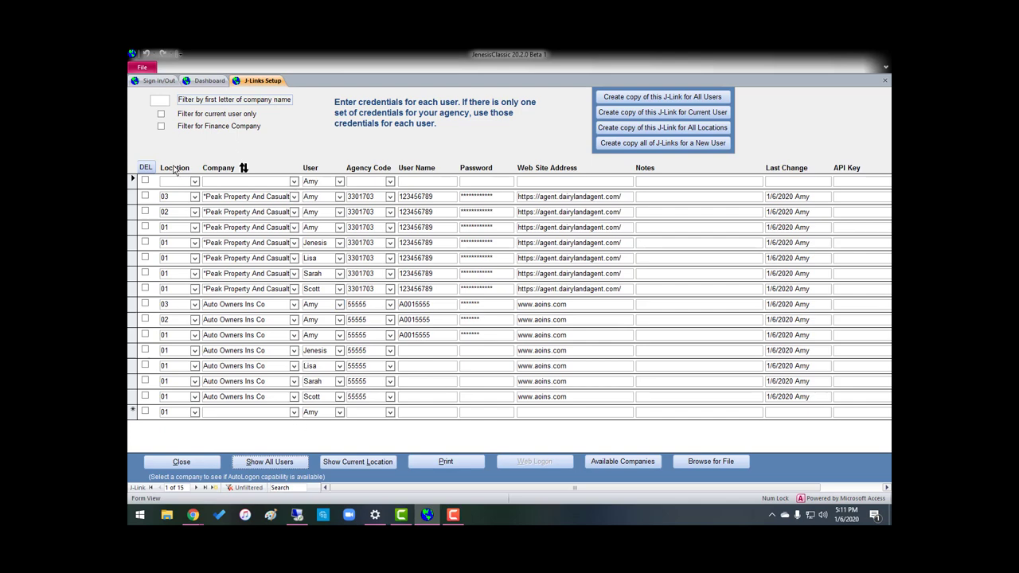
click(175, 168)
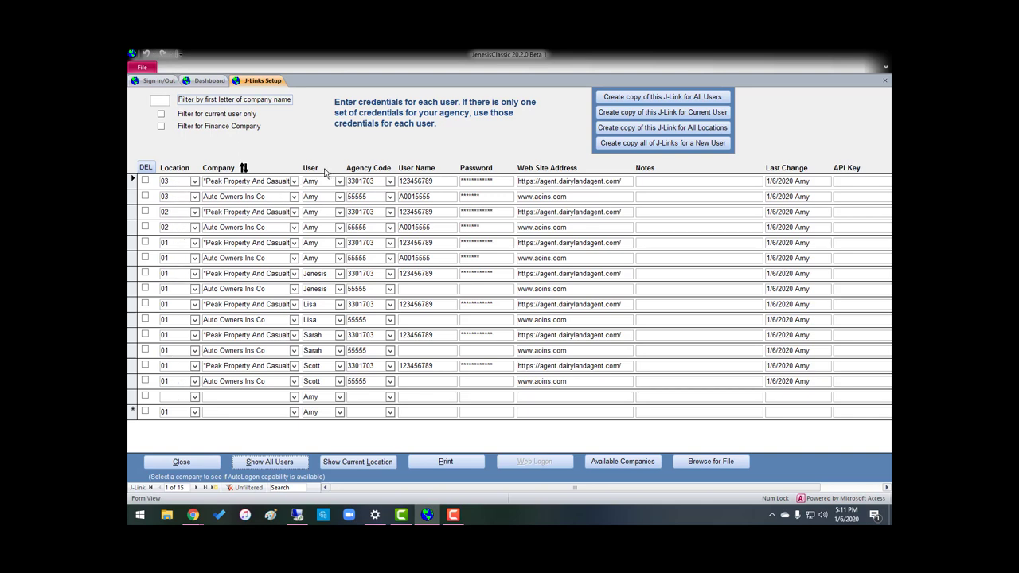
click(253, 172)
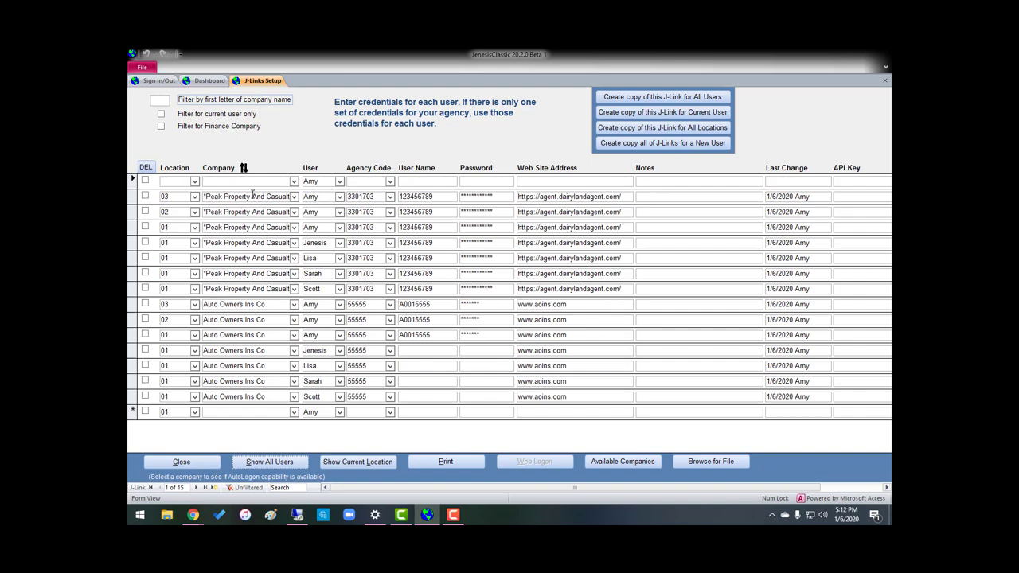
click(233, 172)
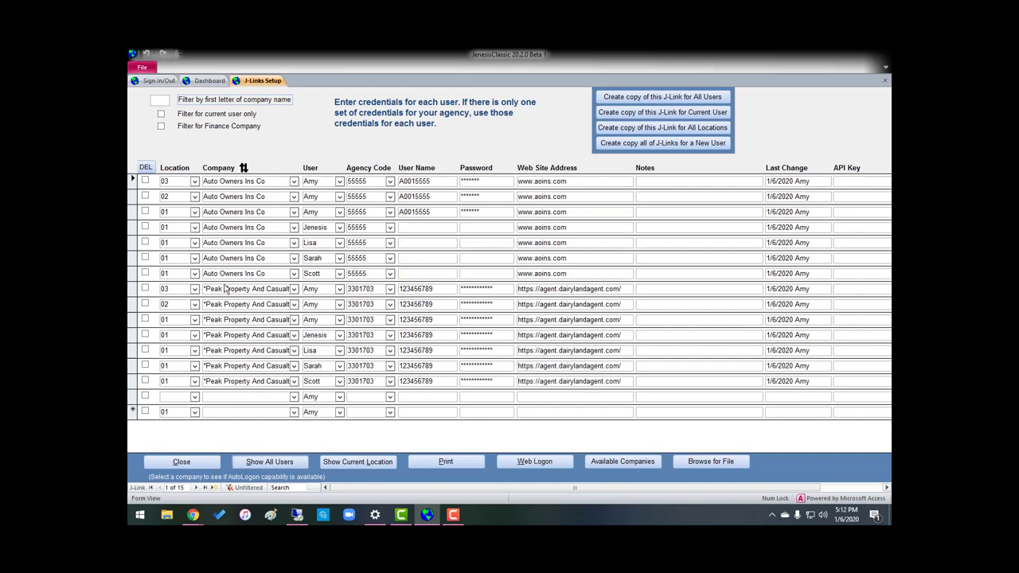
Sort the J-Links by user and select the first user's location 01 Peak Property entry
click(312, 172)
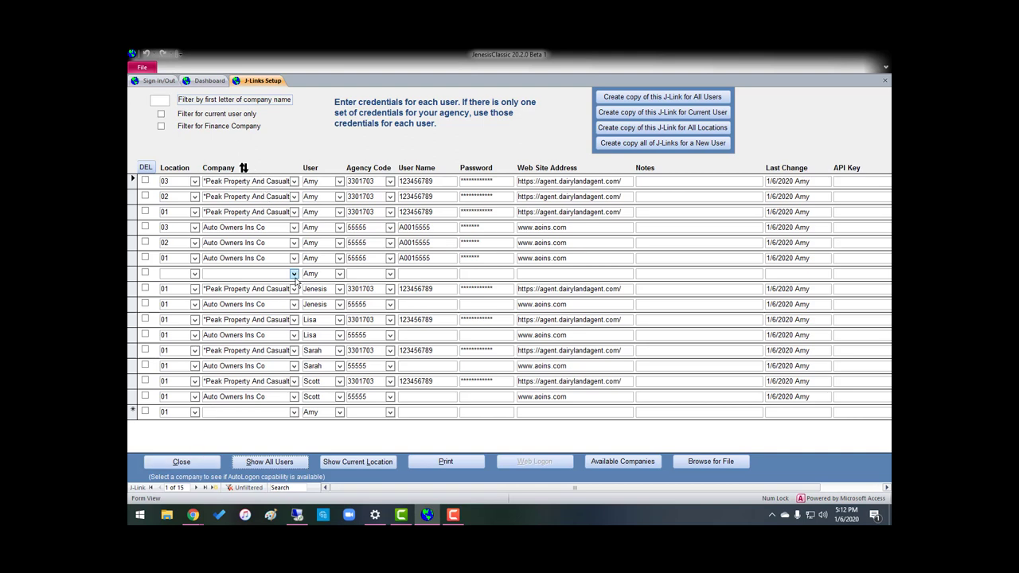
click(133, 212)
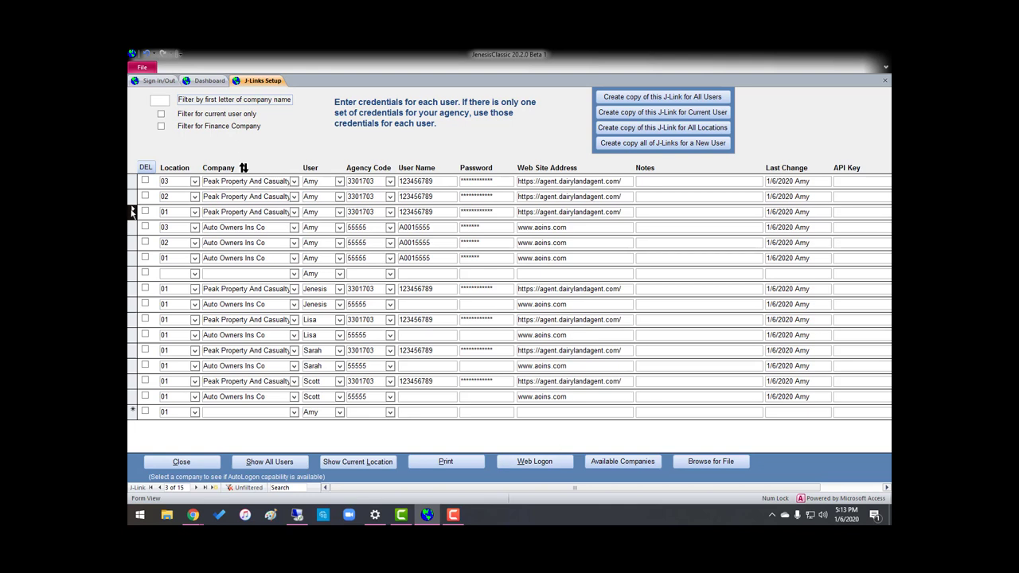
Browse the carrier list on the Web Logon Insurance Agency Downloads page, then close it
click(540, 463)
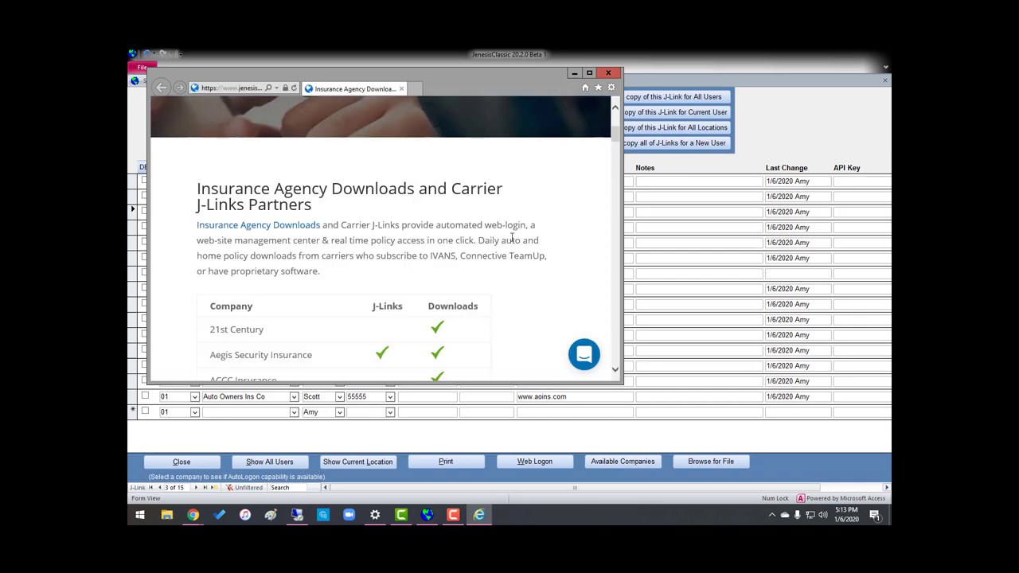
scroll(509, 238, down, 3)
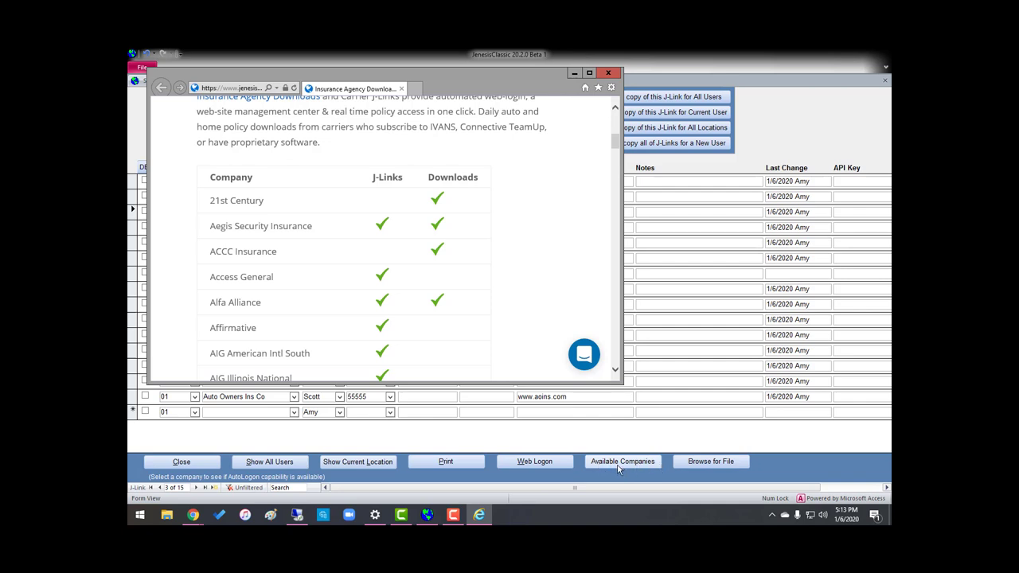
scroll(332, 219, down, 1)
scroll(333, 218, down, 4)
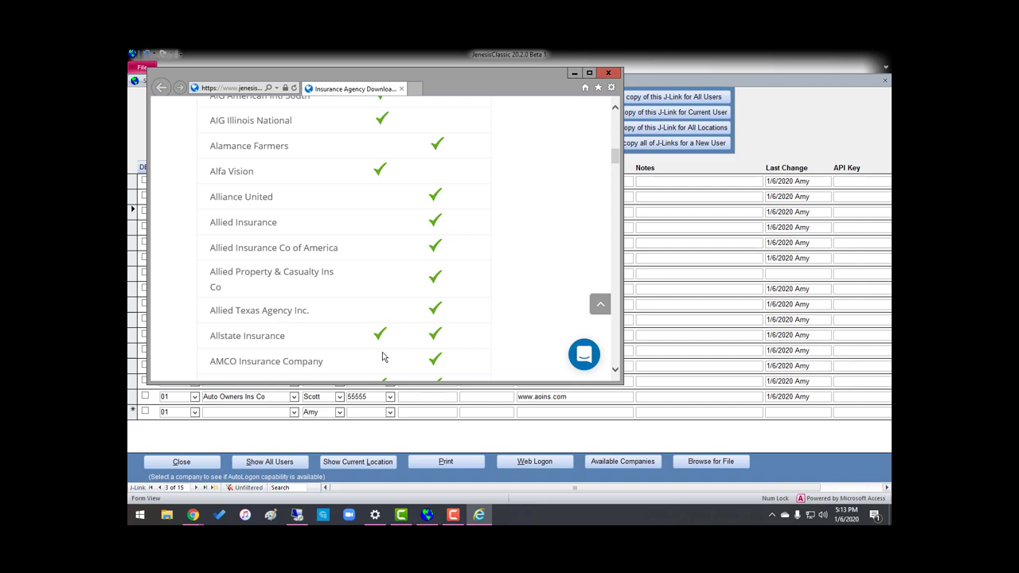
click(608, 73)
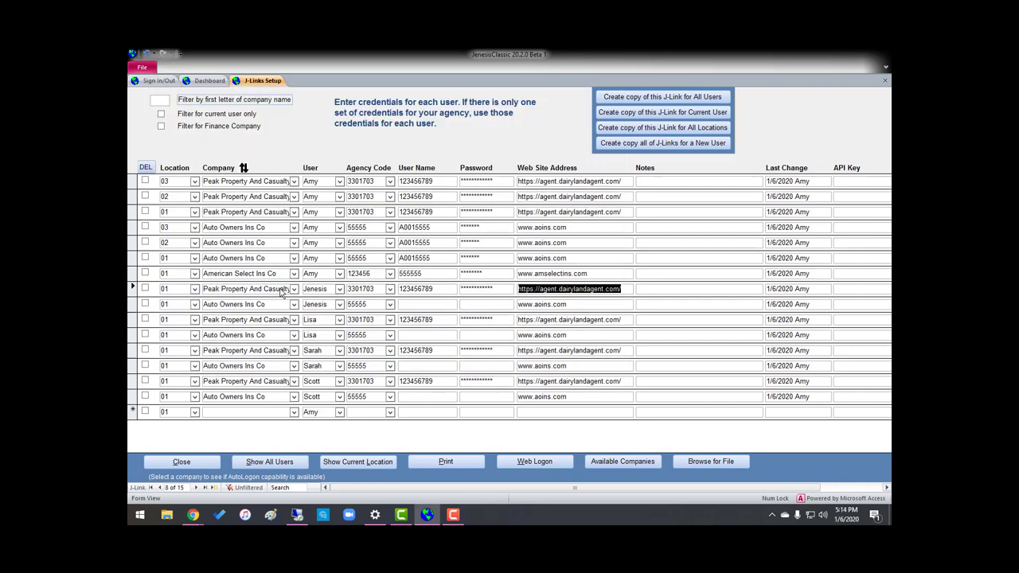
click(133, 273)
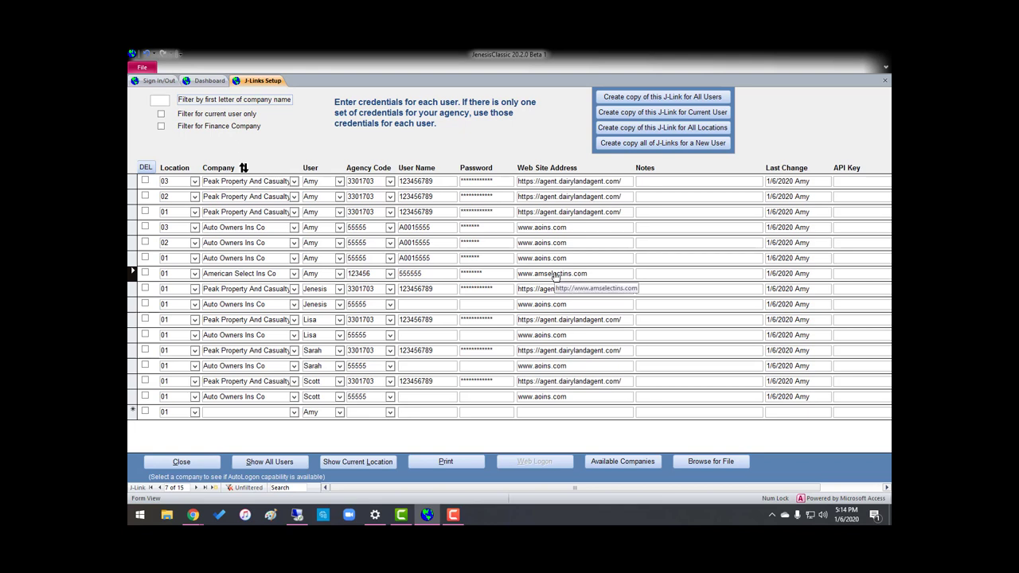
key(F2)
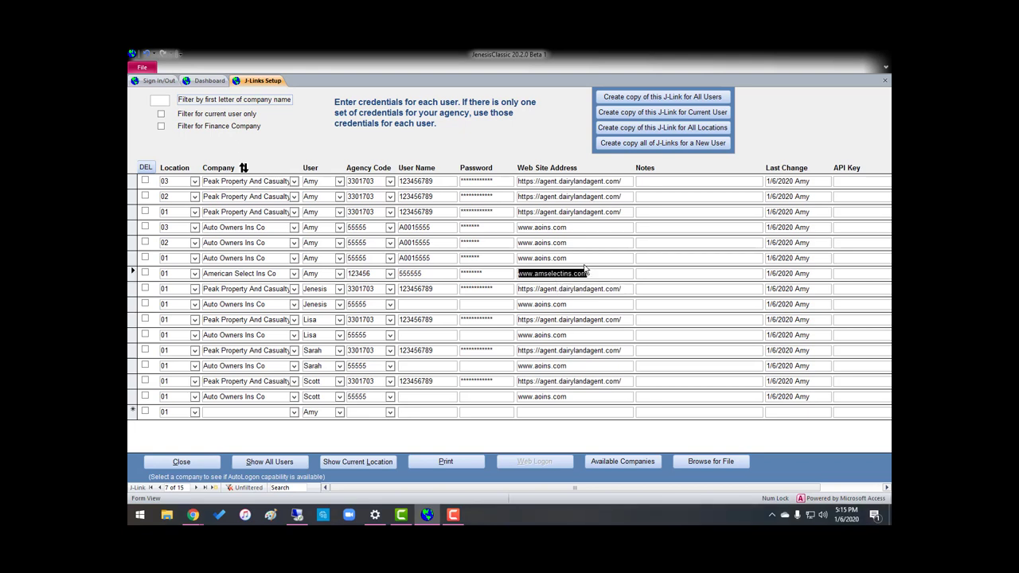